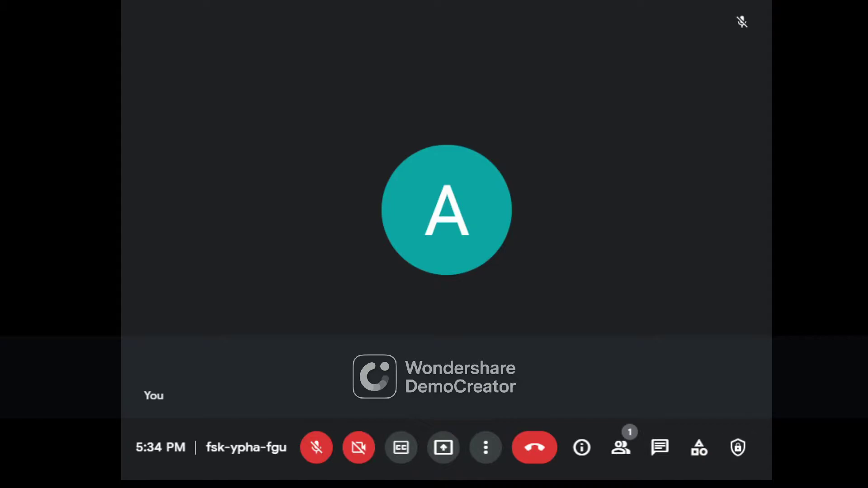
- Start a new Jamboard whiteboard from the Meet Activities panel's Whiteboarding option
left_click(699, 447)
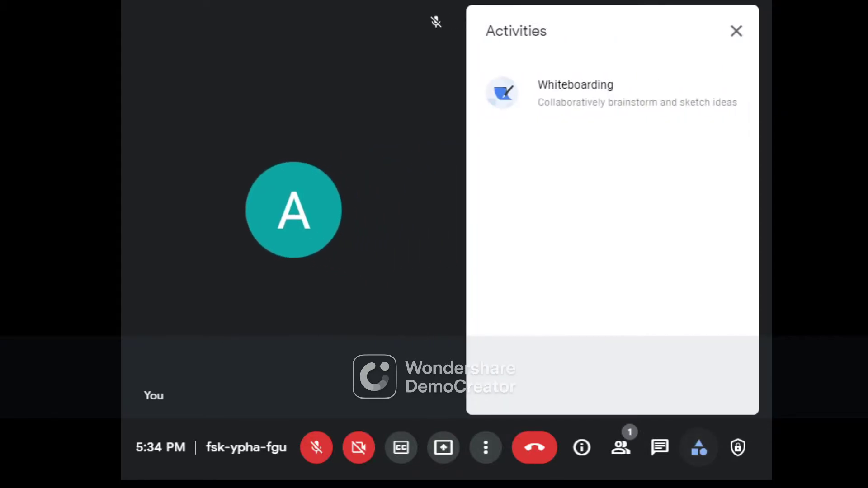
left_click(576, 93)
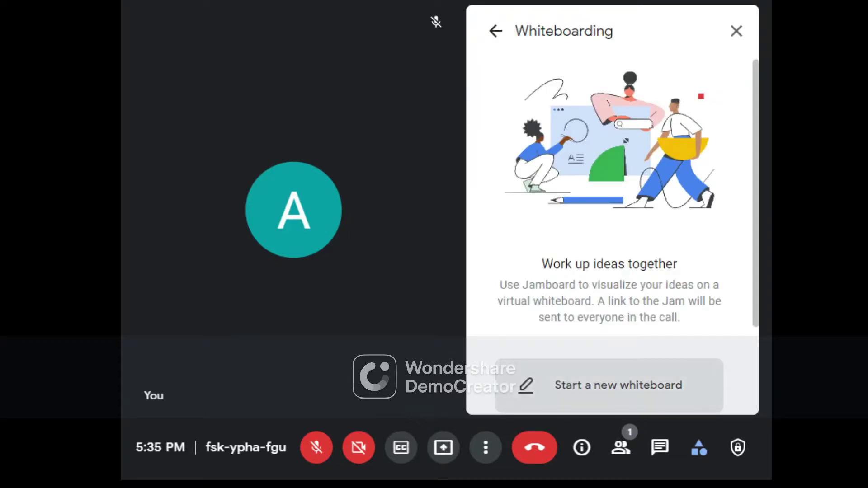
left_click(610, 384)
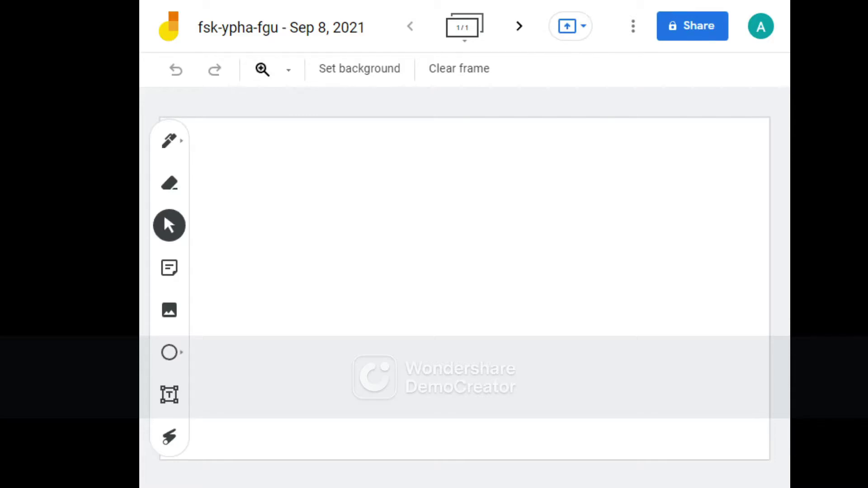
left_click(170, 269)
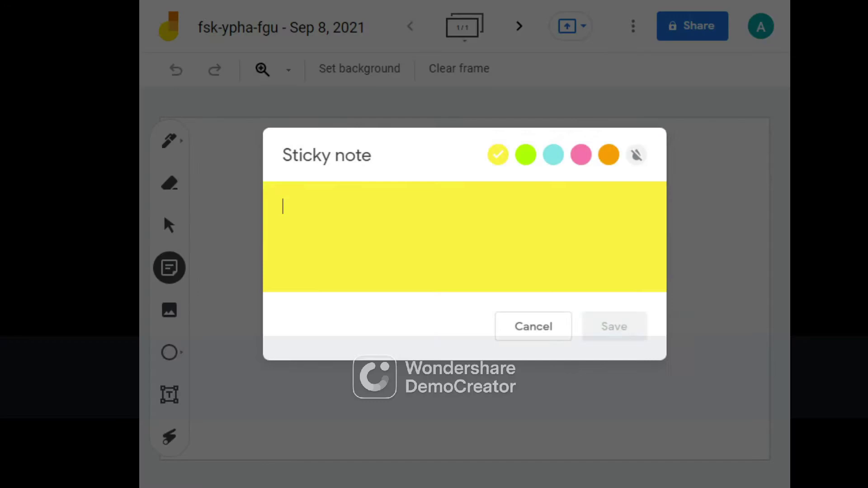
type("s")
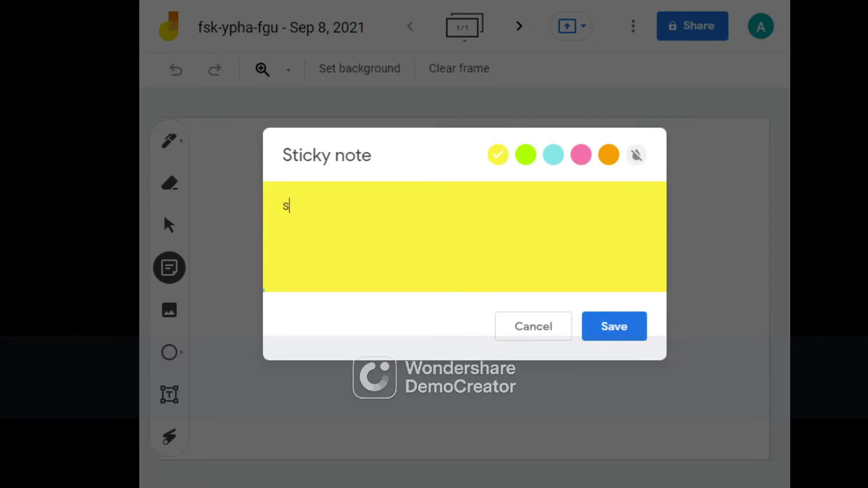
type("hirt")
key("shift+Left")
key("shift+Left")
key("shift+Left")
left_click(533, 326)
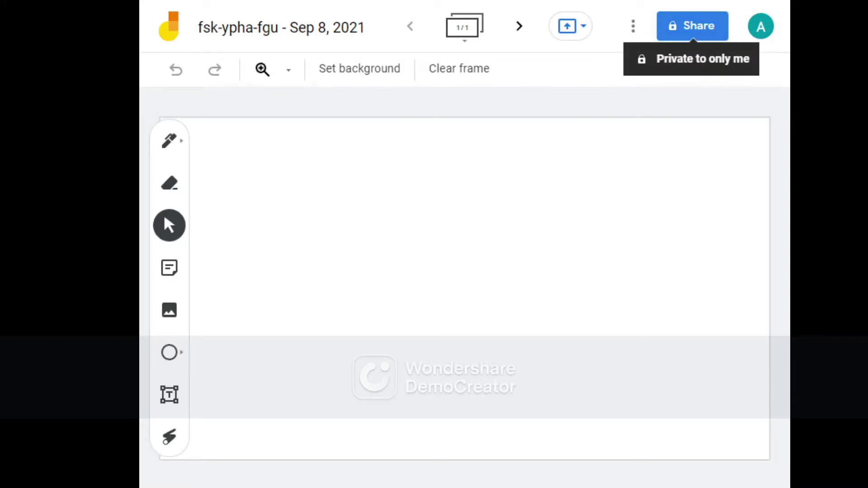
- Change the Jam's general access to 'Anyone with the link' with the Editor role
left_click(693, 26)
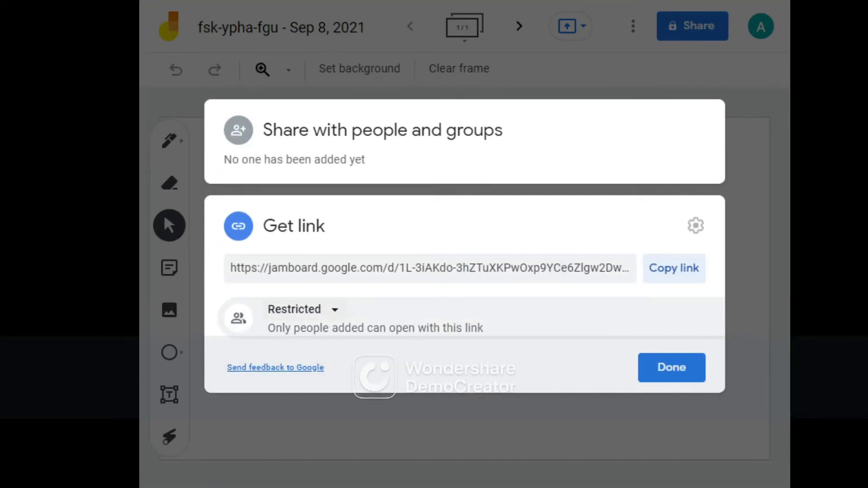
left_click(301, 309)
left_click(367, 384)
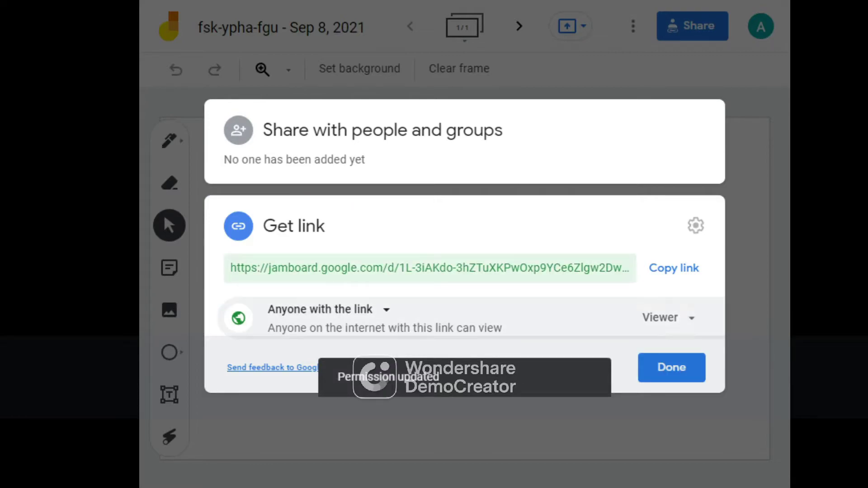
left_click(667, 318)
left_click(694, 396)
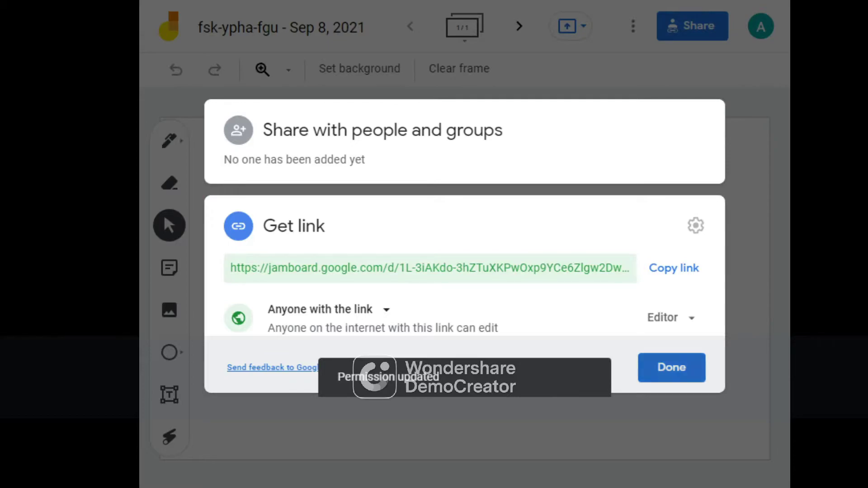
left_click(671, 367)
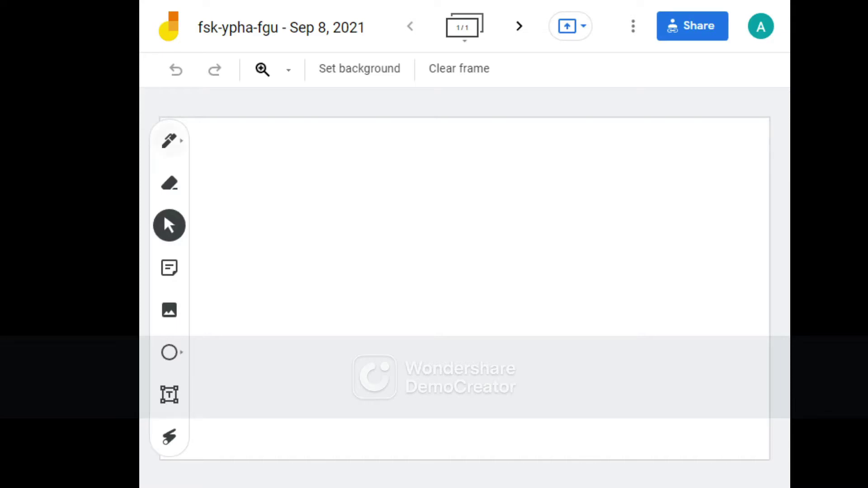
- Add three sticky notes reading shirt, skirt and jeans, fixing a stray character
left_click(169, 268)
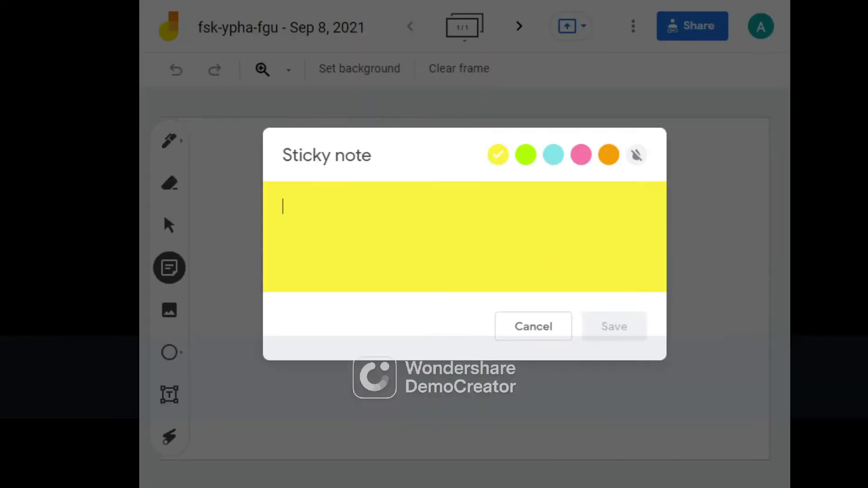
type("sh")
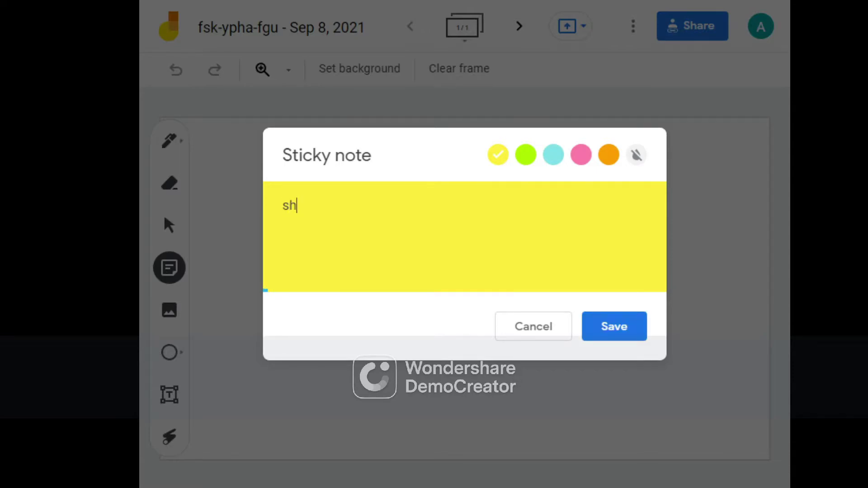
type("irt")
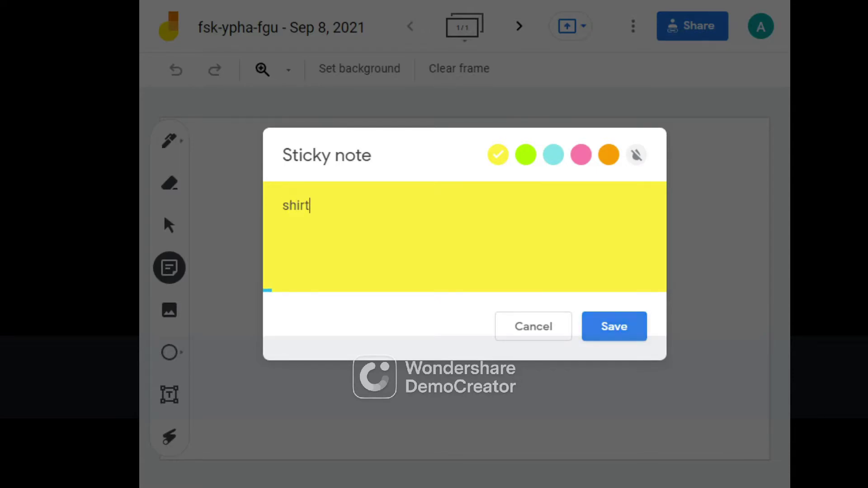
left_click(614, 326)
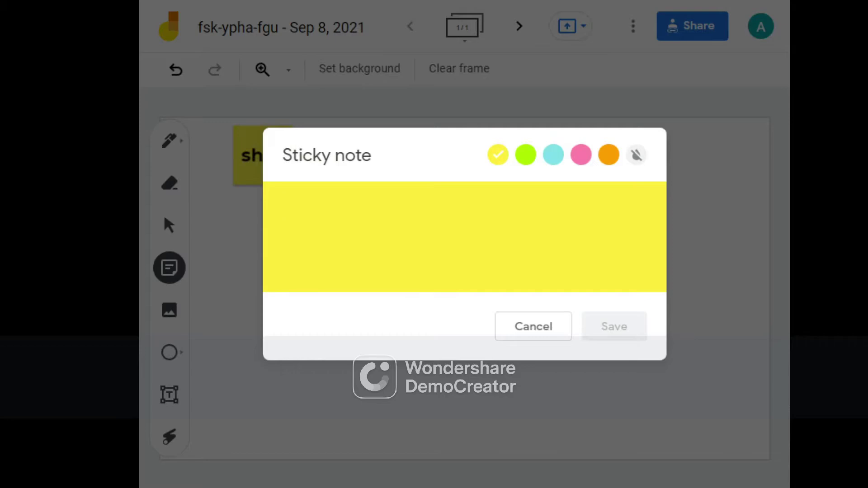
type("ski")
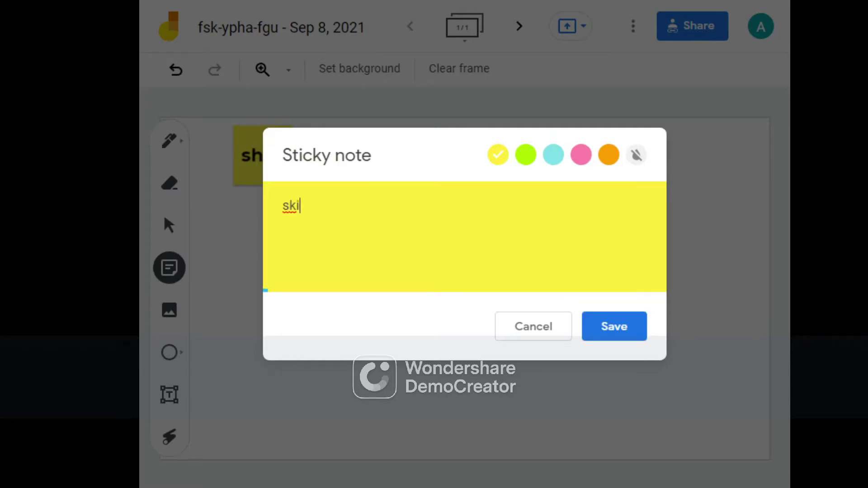
type("rt")
left_click(614, 327)
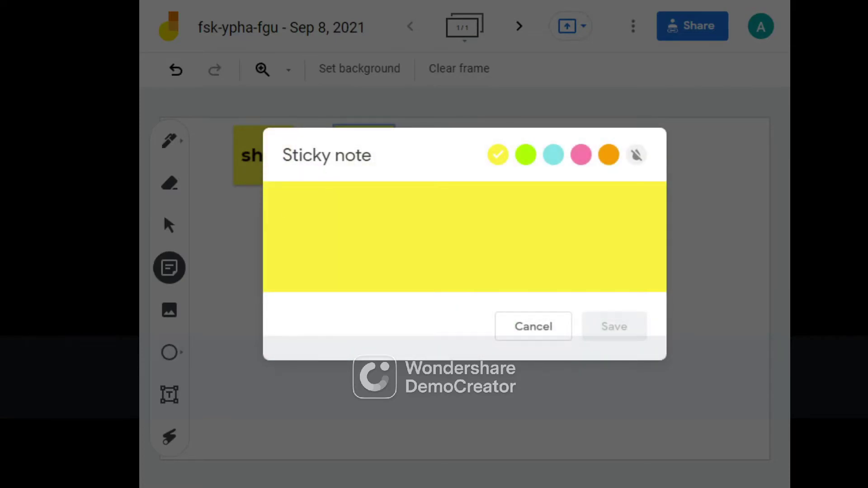
type("I")
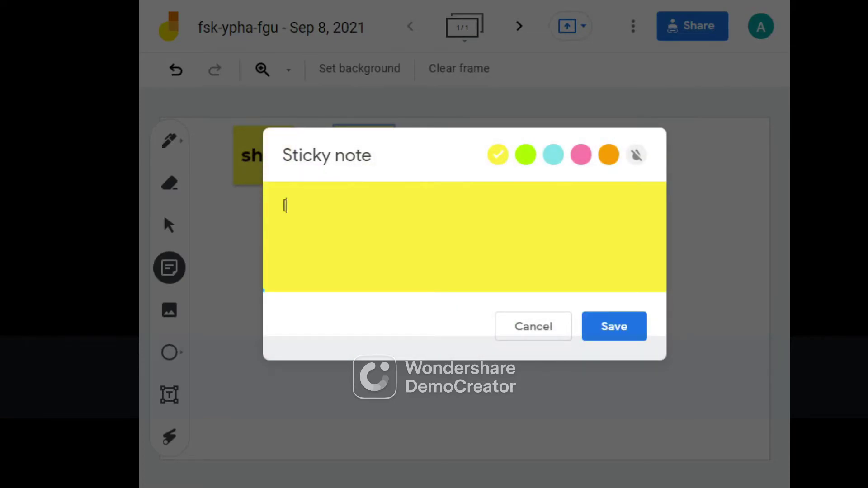
key("BackSpace")
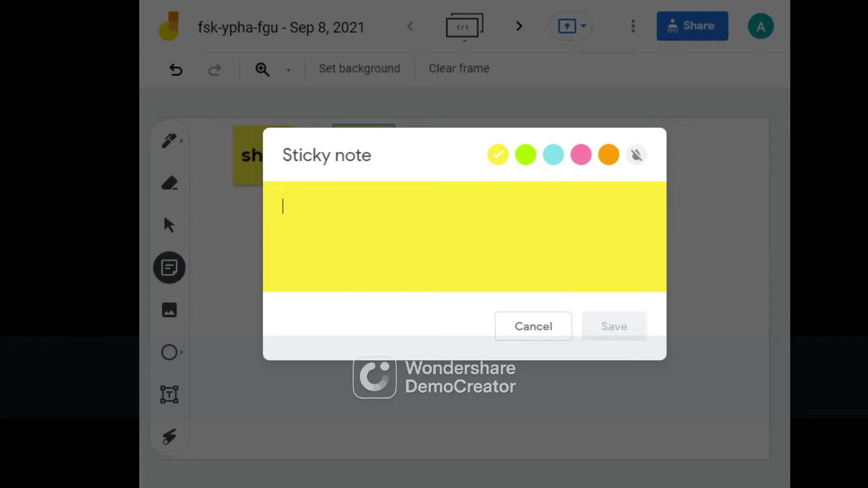
type("jeans")
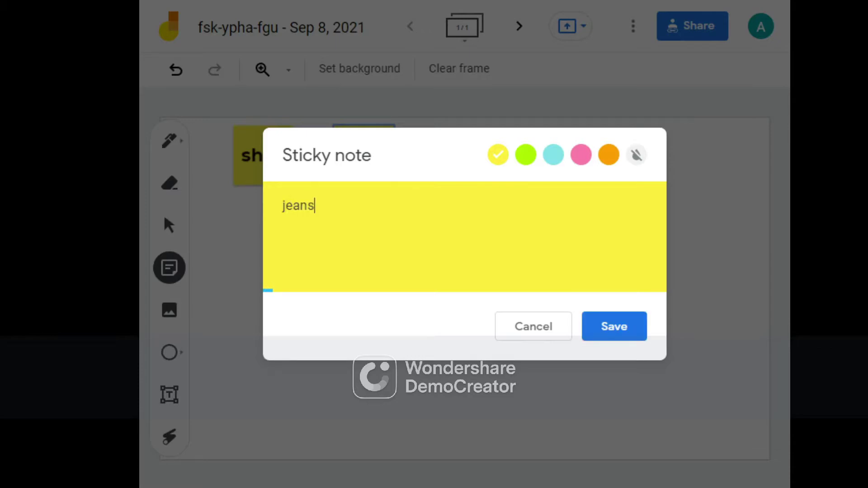
left_click(614, 327)
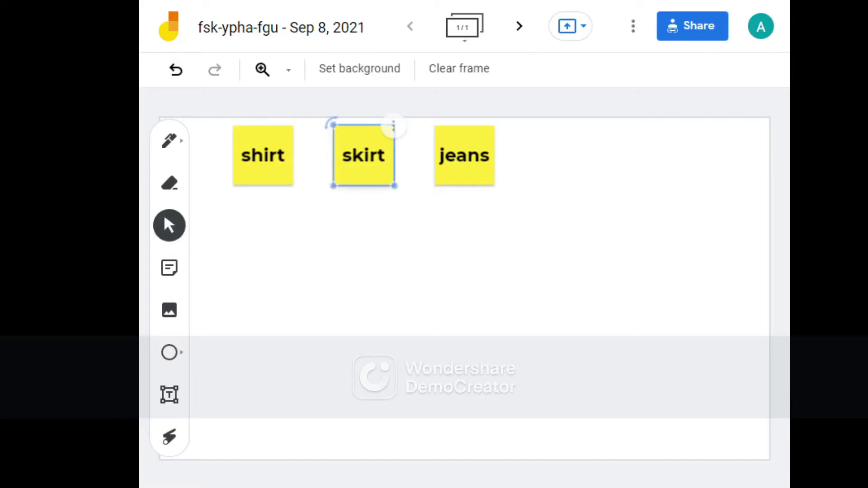
- Stack the skirt and jeans notes in a column below the shirt note
mouse_move(363, 155)
left_mouse_down()
mouse_move(353, 195)
mouse_move(258, 225)
left_mouse_up()
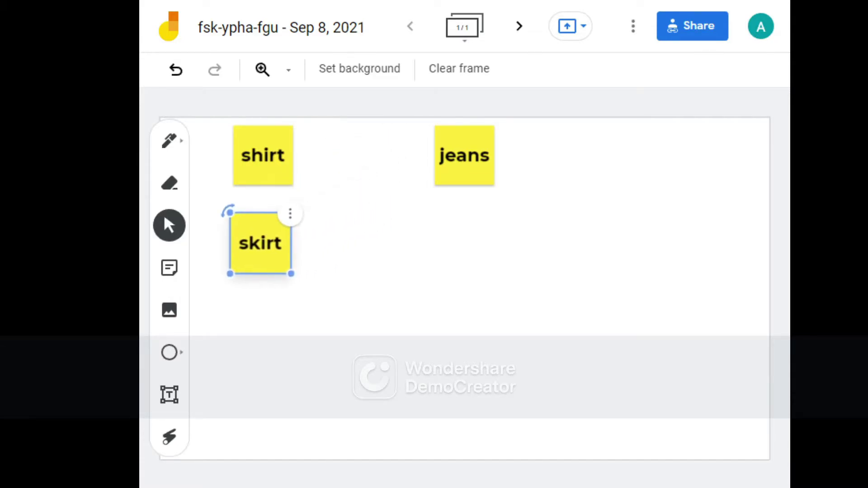
key("Escape")
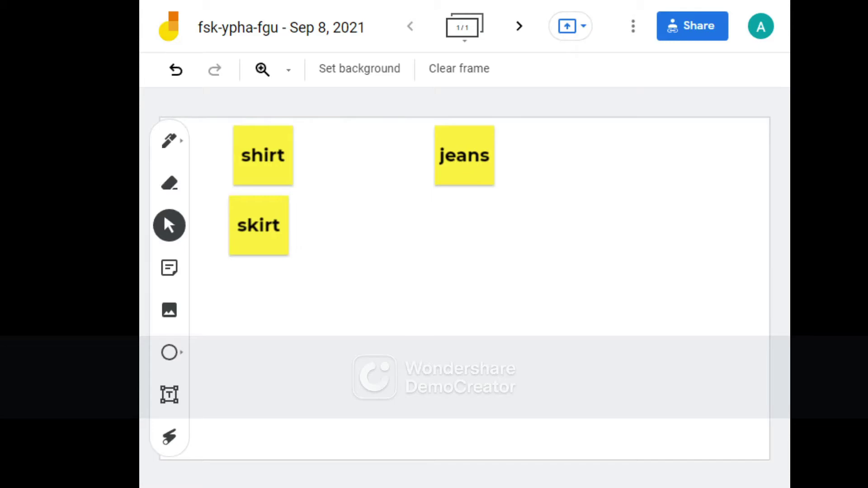
mouse_move(464, 155)
left_mouse_down()
mouse_move(291, 385)
mouse_move(272, 363)
mouse_move(265, 320)
left_mouse_up()
key("Escape")
left_click_drag(258, 225, 264, 239)
key("Escape")
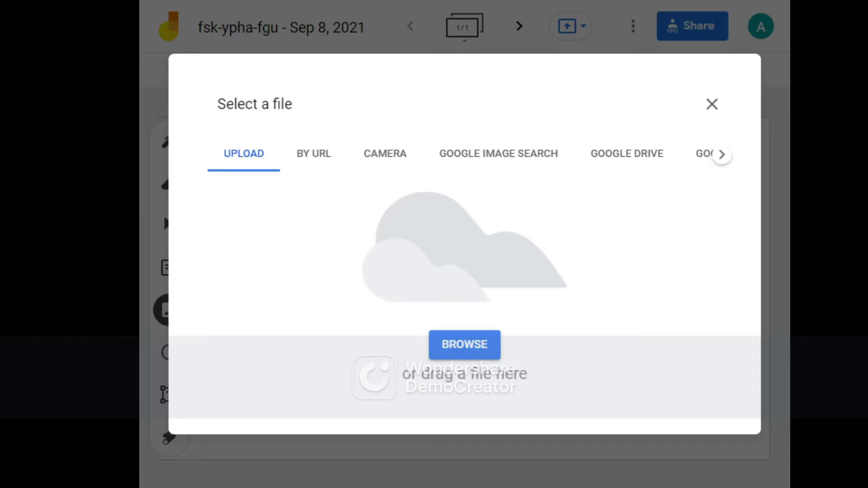
- Insert the second Google Images result for jeans clip art onto the frame
left_click(498, 153)
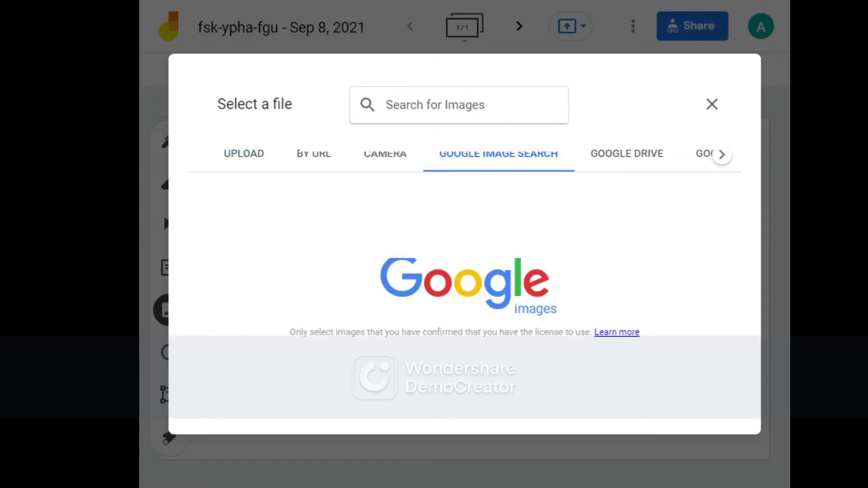
type("jeans clipart")
key("Return")
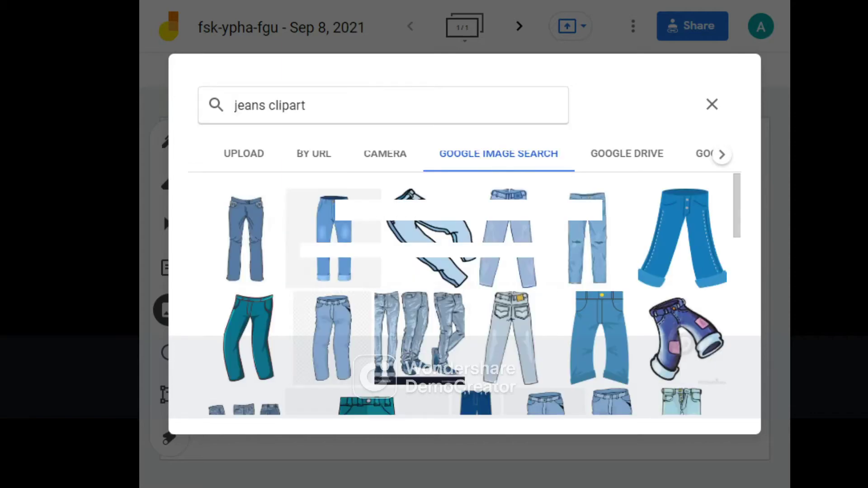
left_click(333, 239)
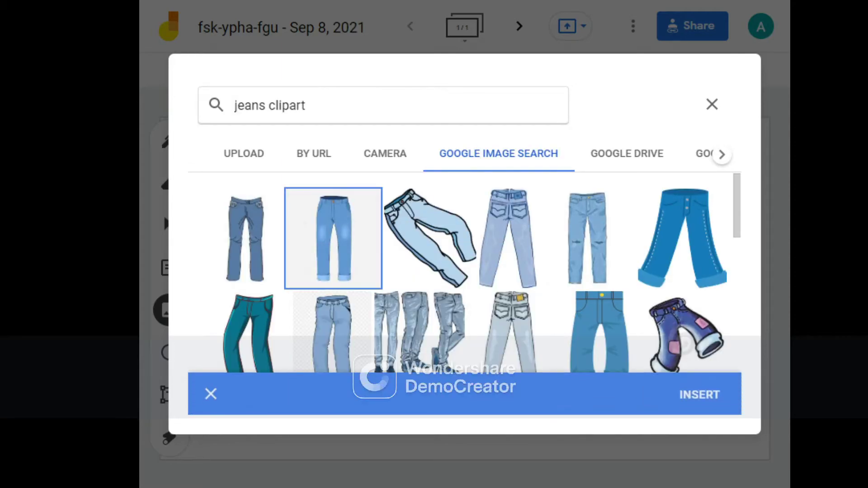
left_click(700, 395)
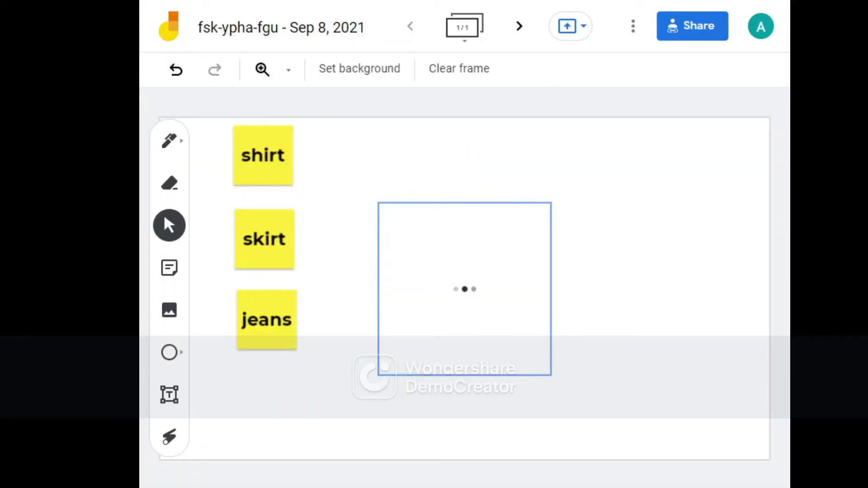
- Shrink the jeans picture and nudge it into place beside the word notes
left_click_drag(378, 375, 417, 337)
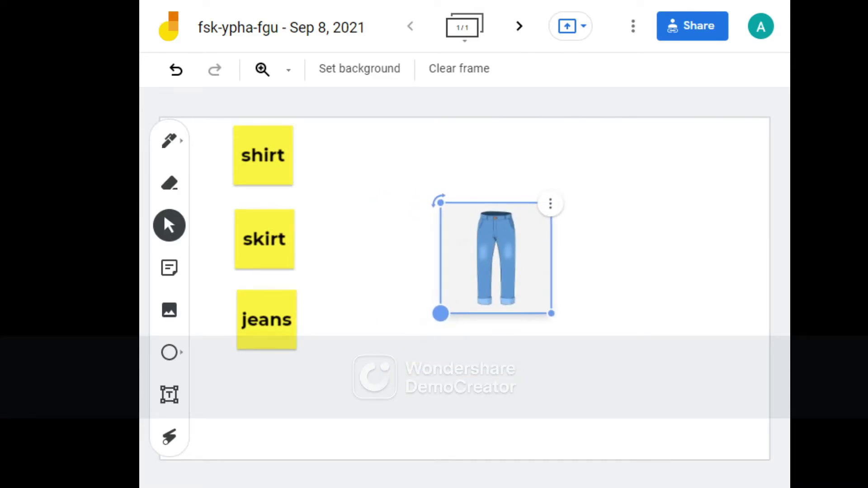
left_click_drag(417, 336, 463, 290)
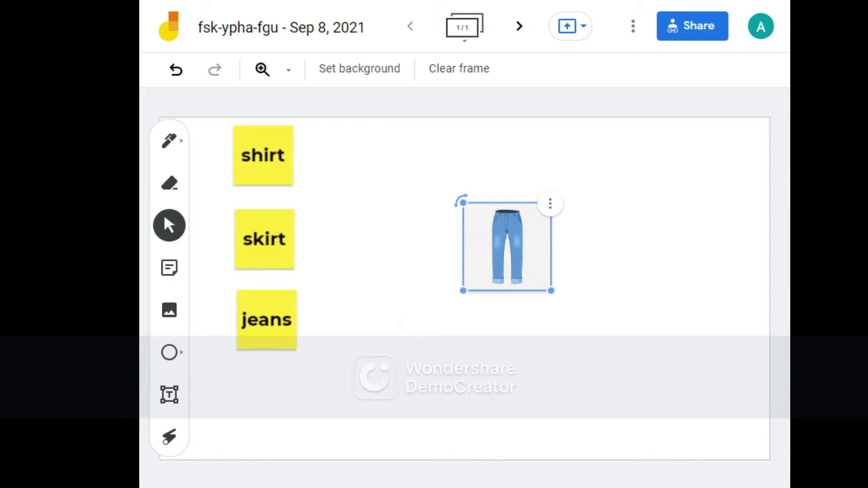
mouse_move(507, 246)
left_mouse_down()
mouse_move(468, 241)
mouse_move(498, 290)
mouse_move(495, 237)
left_mouse_up()
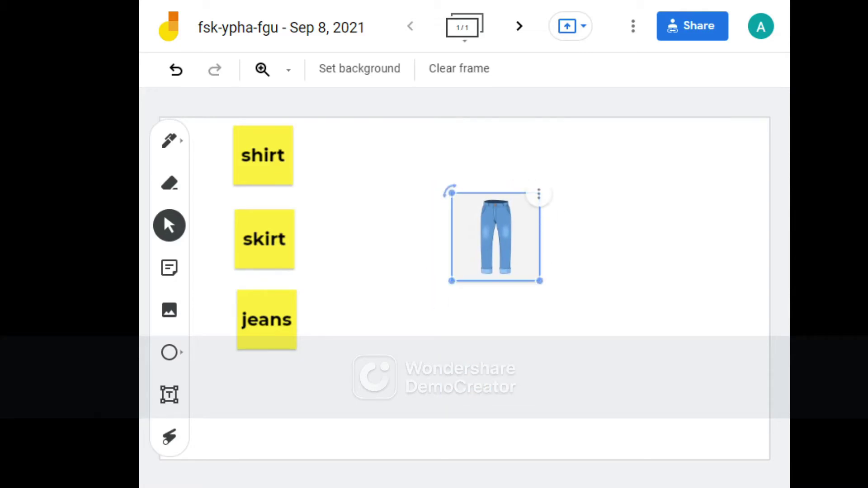
key("Escape")
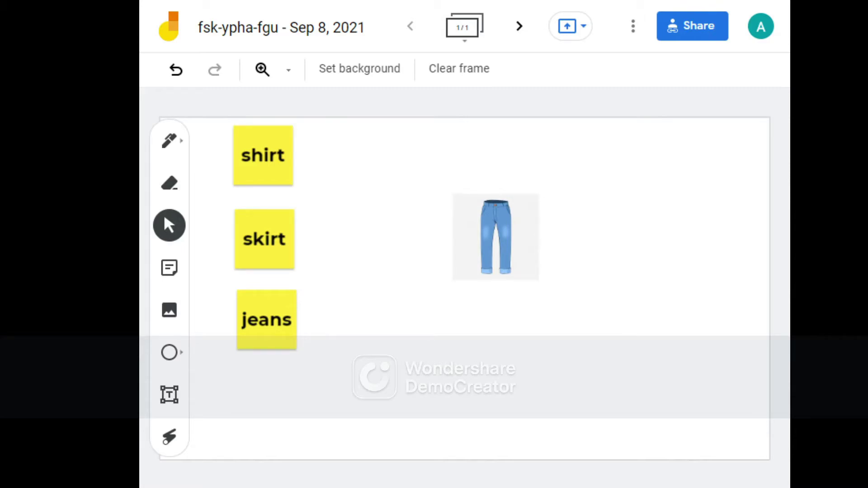
- Close the image search without adding a picture and choose the Pen tool
left_click(169, 310)
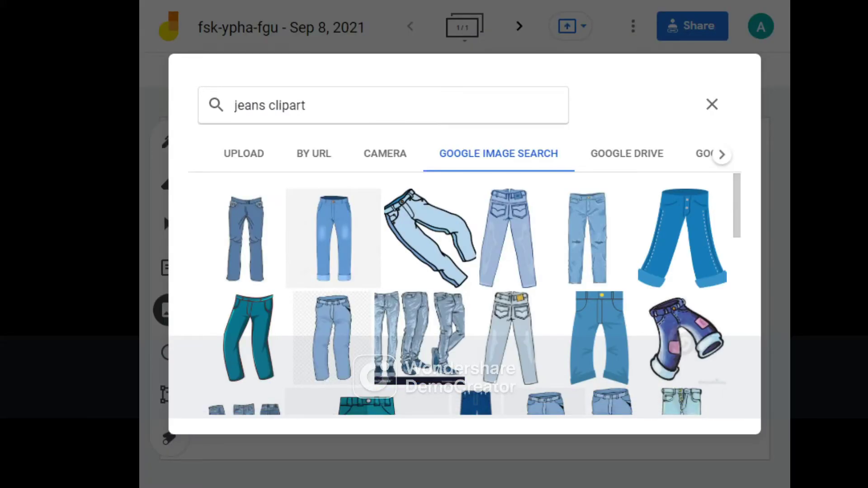
key("Escape")
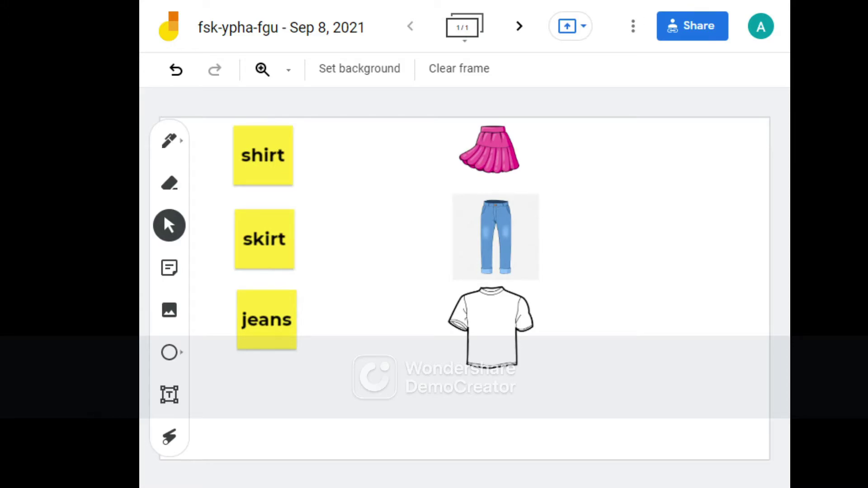
left_click(169, 140)
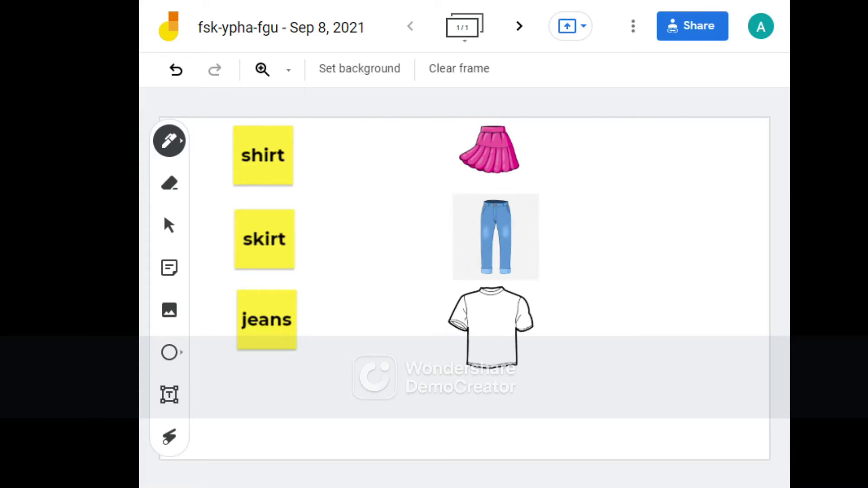
- Draw pen lines joining shirt to the T-shirt, skirt to the skirt, jeans to the jeans
mouse_move(290, 155)
left_mouse_down()
mouse_move(430, 295)
mouse_move(462, 309)
left_mouse_up()
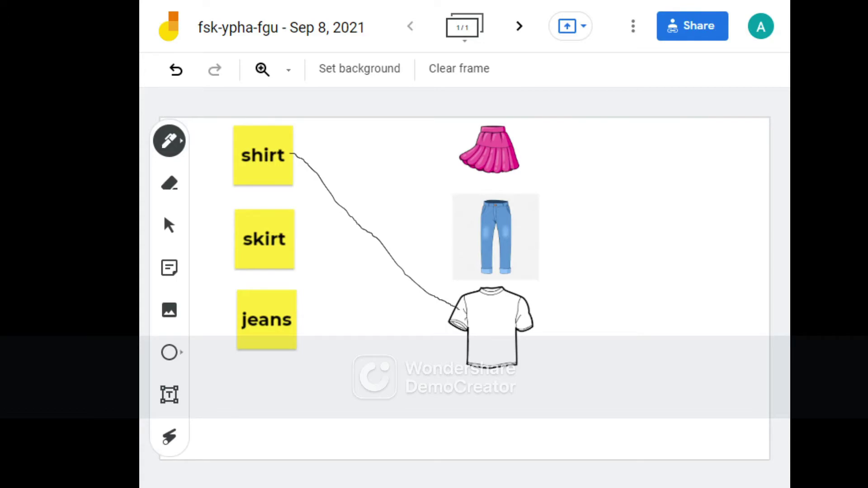
left_click_drag(286, 251, 373, 191)
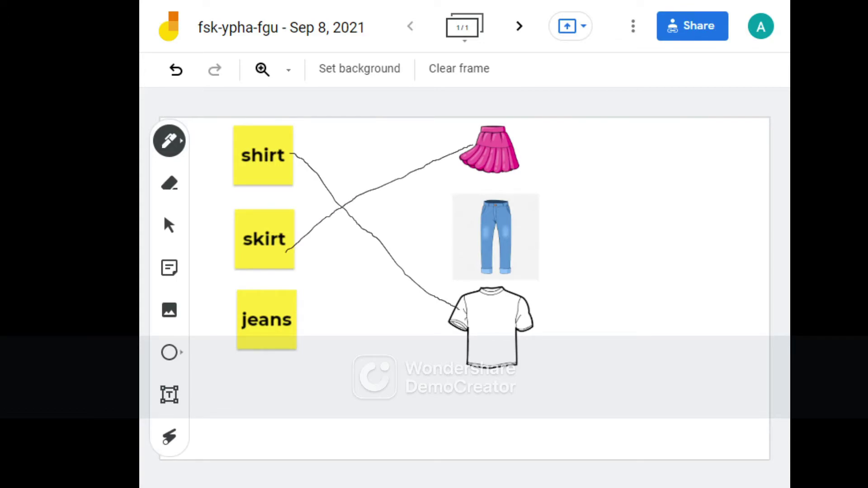
mouse_move(292, 320)
left_mouse_down()
mouse_move(349, 265)
mouse_move(470, 193)
left_mouse_up()
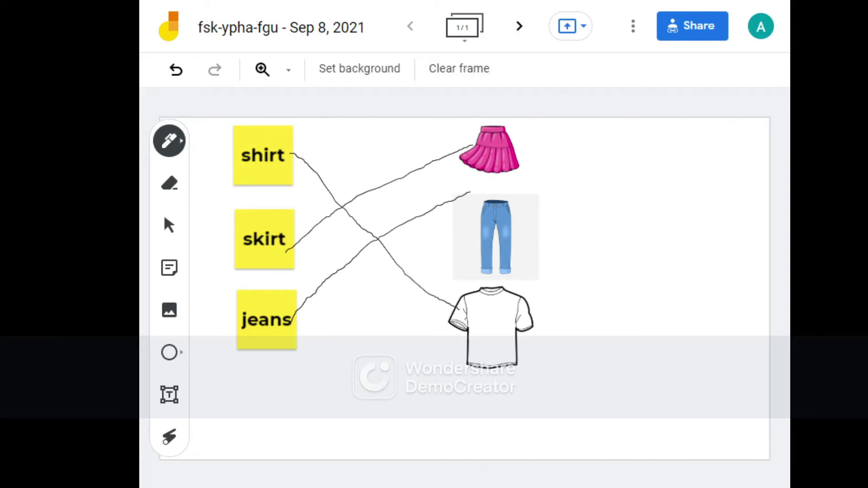
- Duplicate the clothing-matching frame 1 several times
left_click(465, 27)
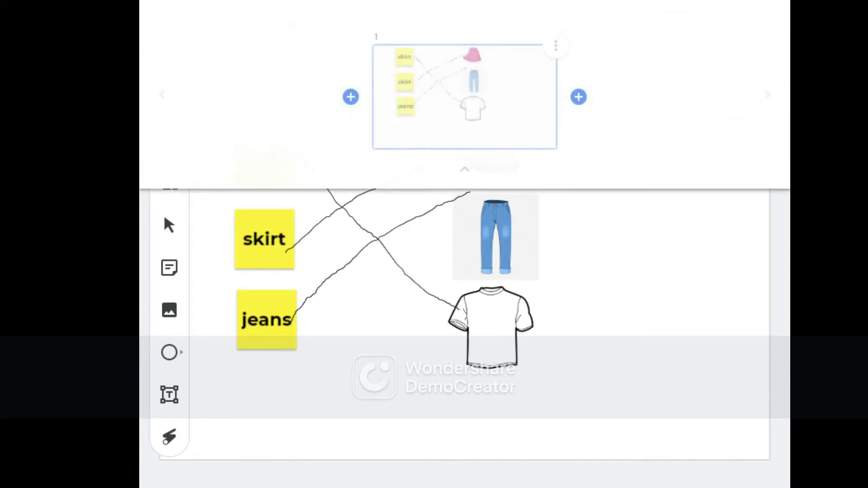
left_click(556, 45)
left_click(527, 51)
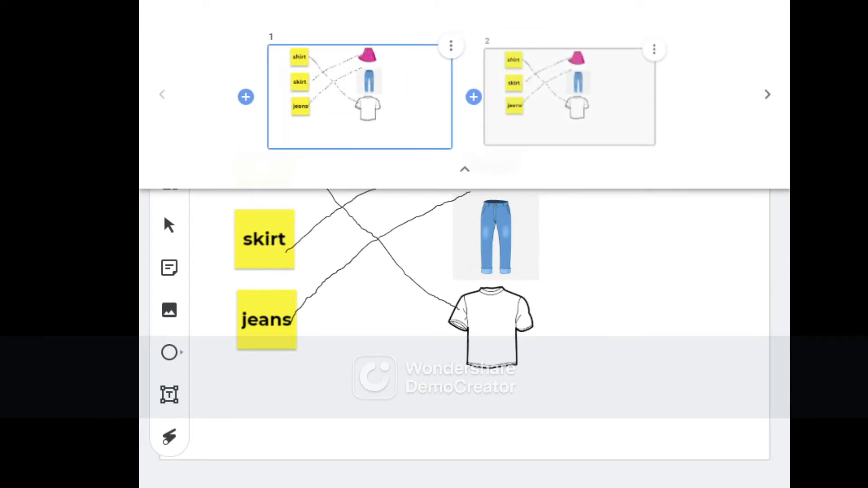
left_click(442, 45)
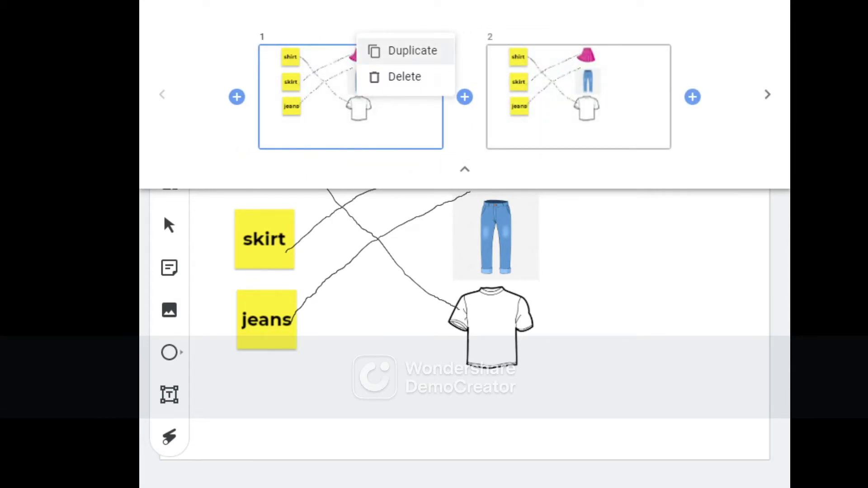
left_click(413, 51)
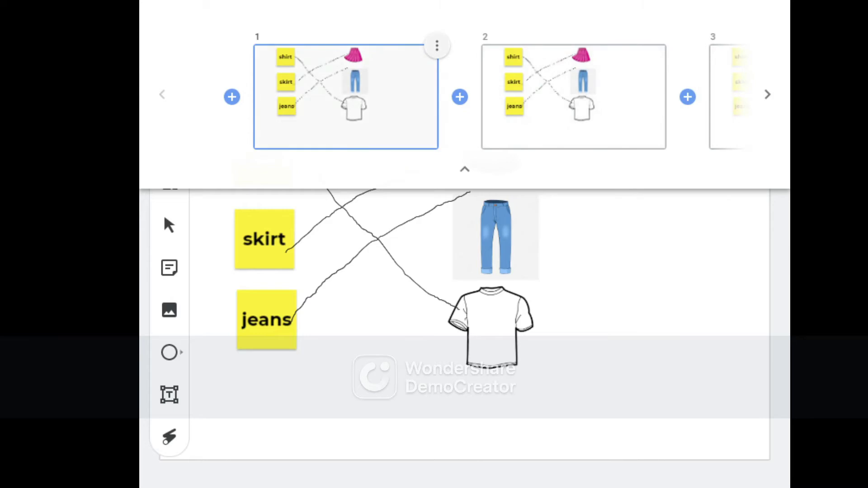
left_click(437, 45)
left_click(407, 50)
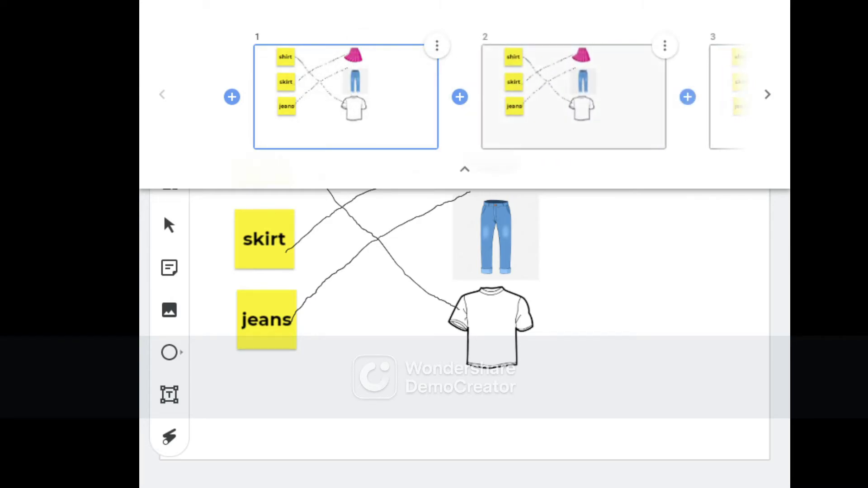
- Reorder the frames so frame 1 sits after frame 2
left_click_drag(574, 97, 434, 105)
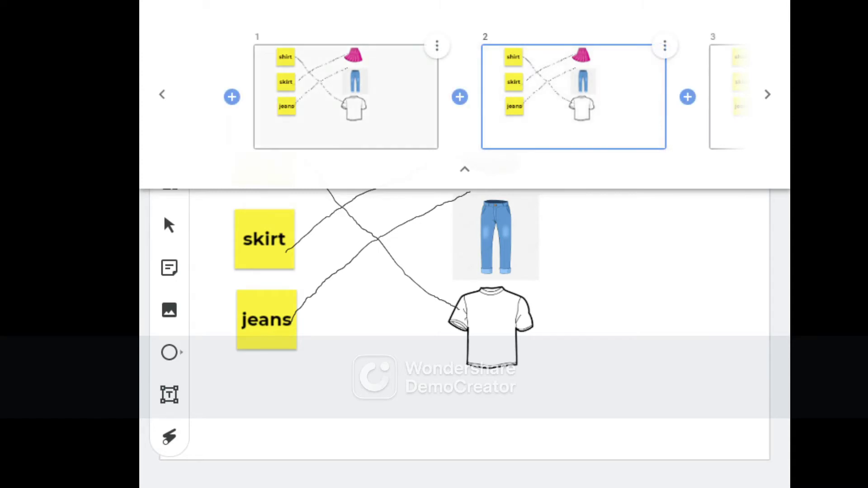
left_click_drag(404, 132, 584, 139)
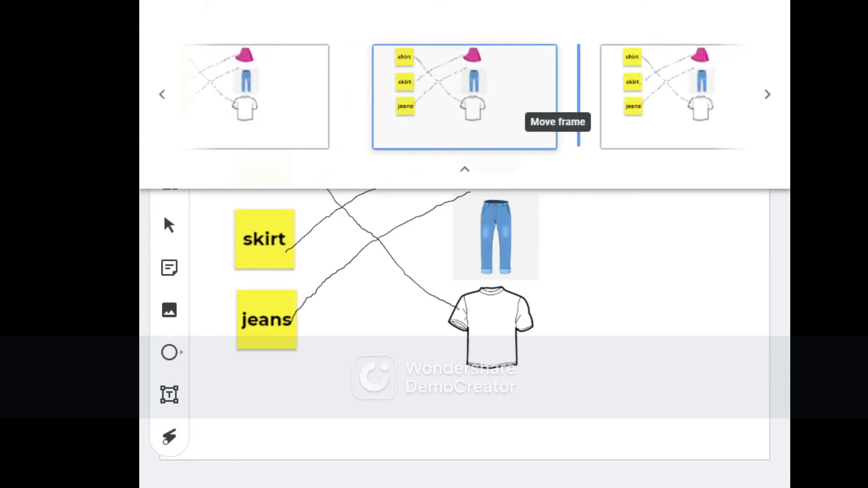
left_click_drag(464, 102, 569, 129)
left_click(162, 94)
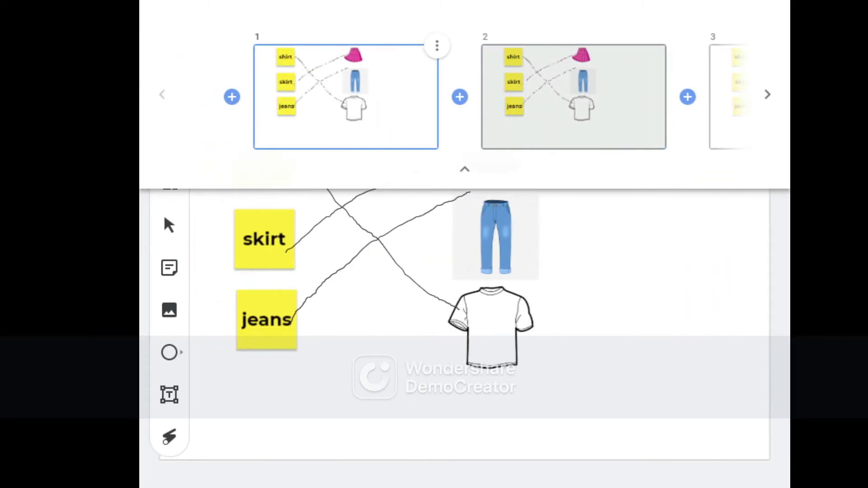
left_click(465, 169)
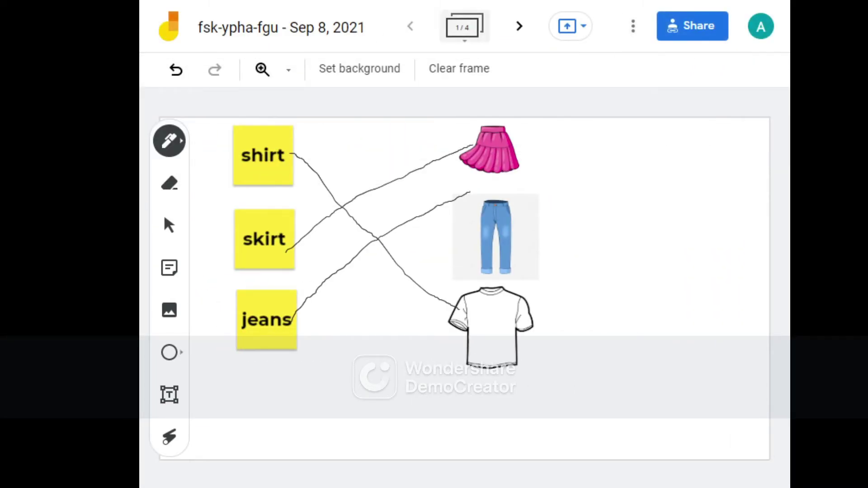
- Add a new blank frame after frame 4 and go to it
left_click(463, 26)
left_click(767, 95)
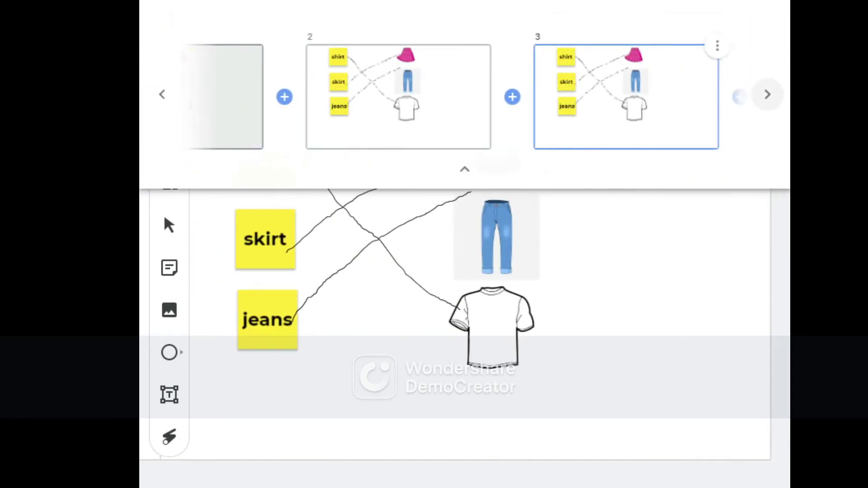
left_click(767, 94)
left_click(698, 97)
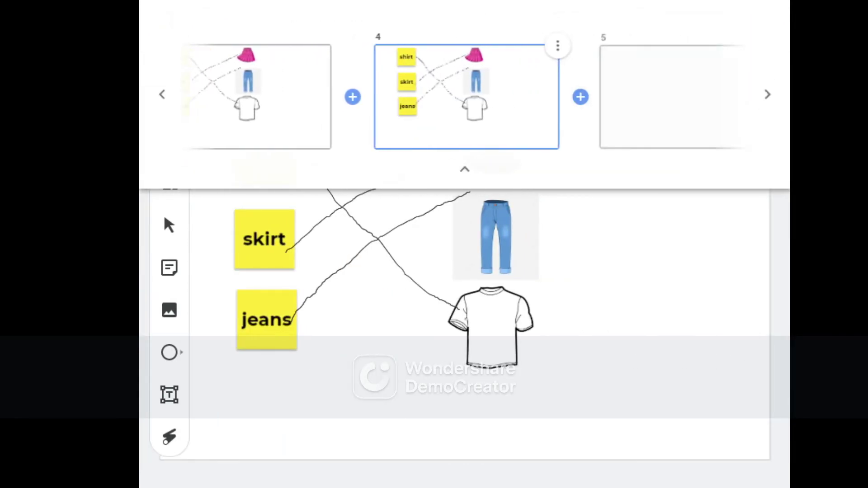
left_click(465, 169)
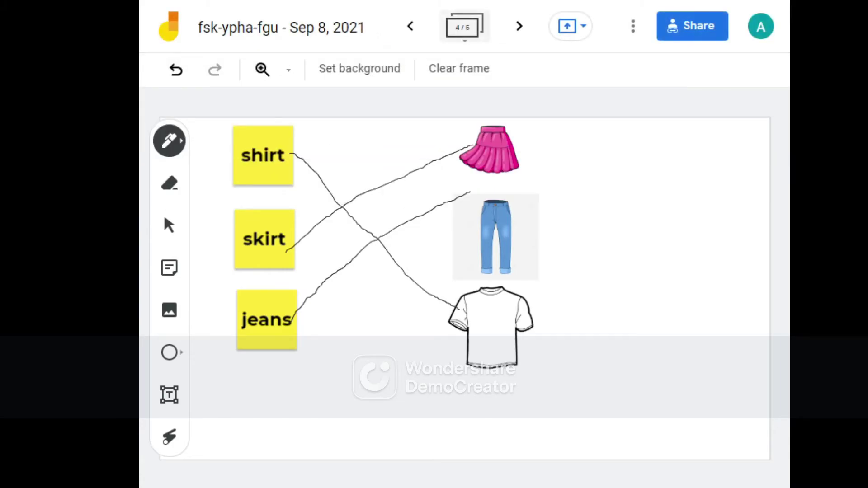
left_click(519, 26)
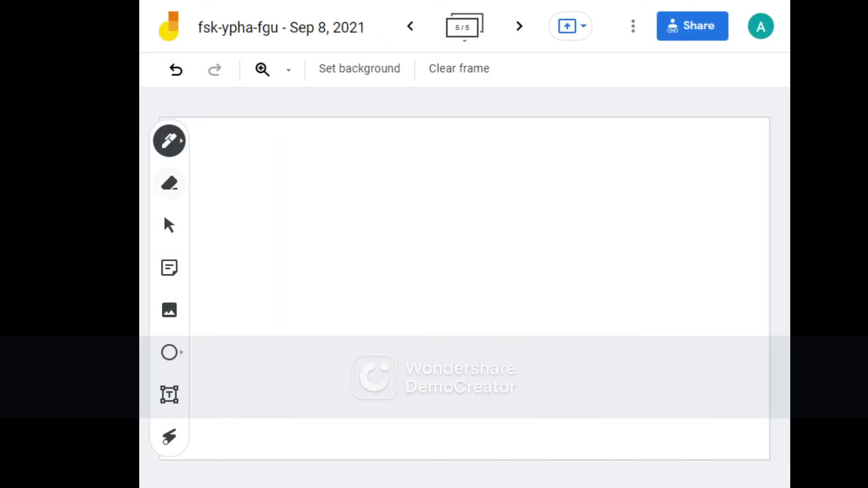
- Create sticky notes reading soup, tree and shirt, correcting typos along the way
left_click(168, 268)
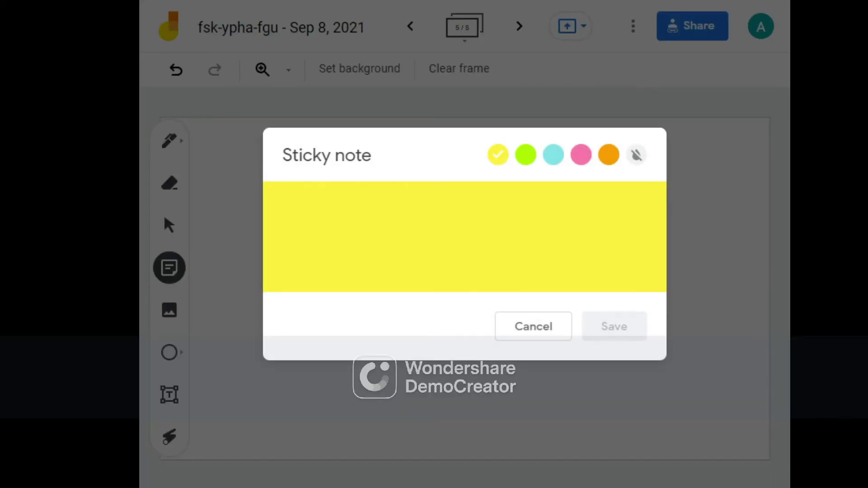
type("soup")
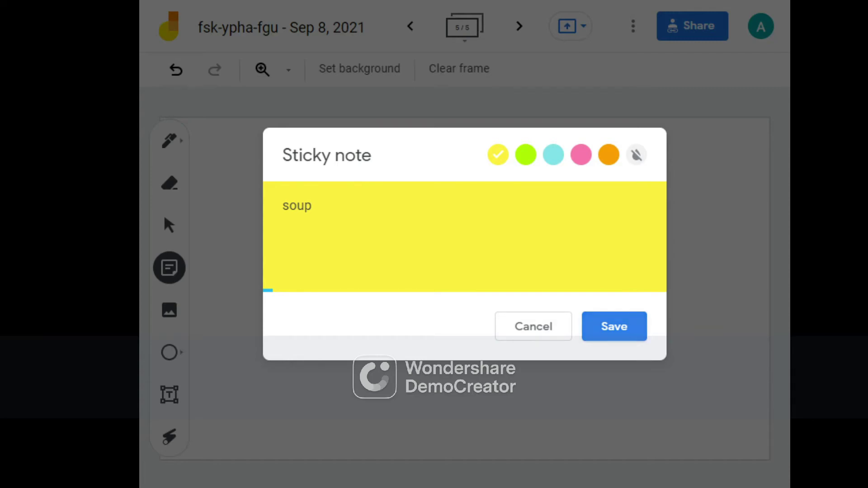
left_click(614, 326)
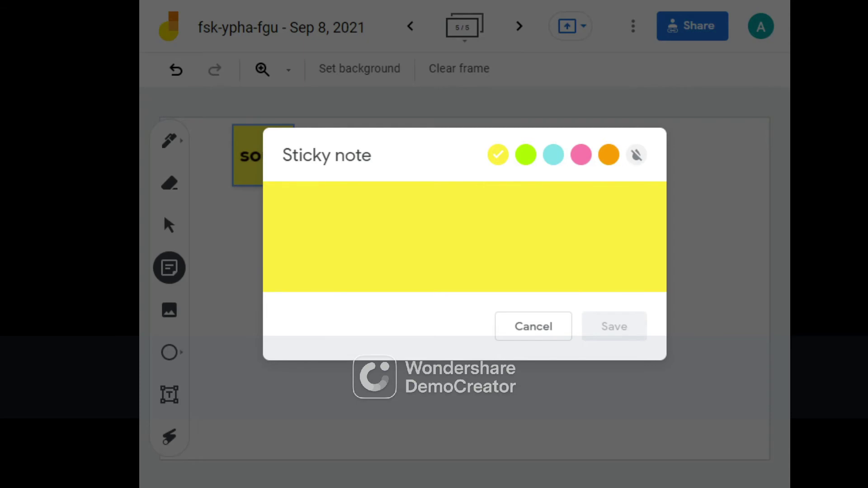
type("I")
key("BackSpace")
type("t")
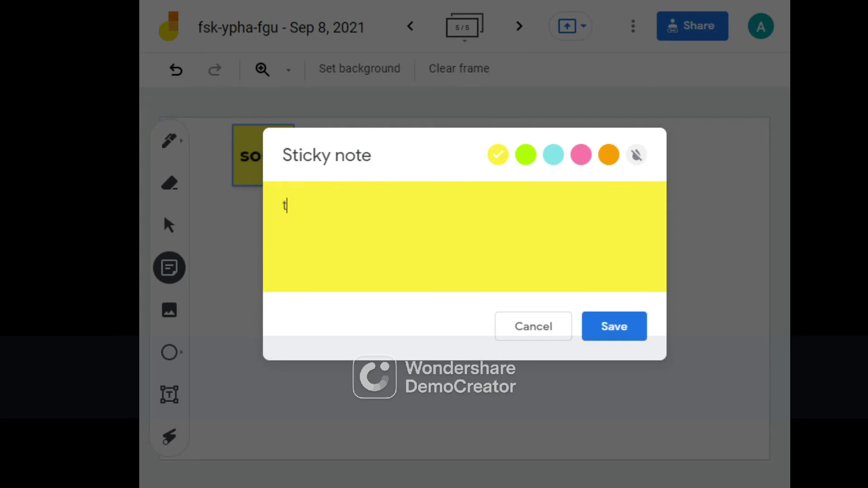
type("e")
key("BackSpace")
type("re")
type("e")
left_click(614, 326)
type("s")
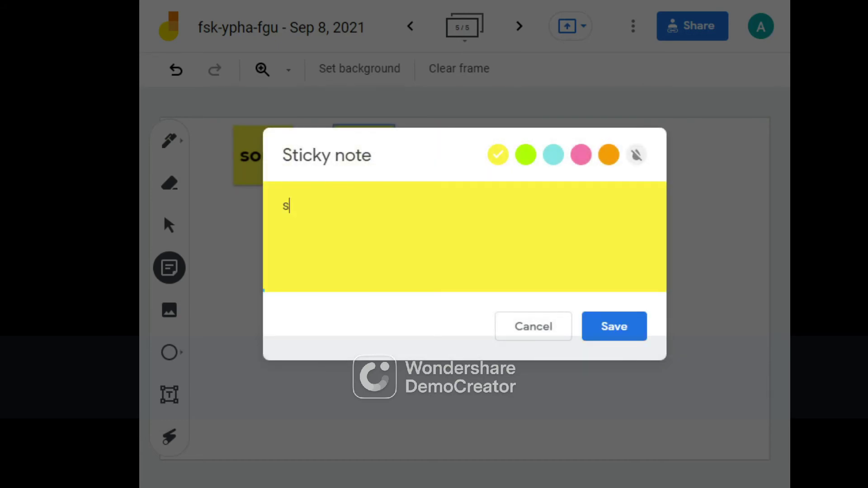
type("hir")
type("t")
left_click(614, 326)
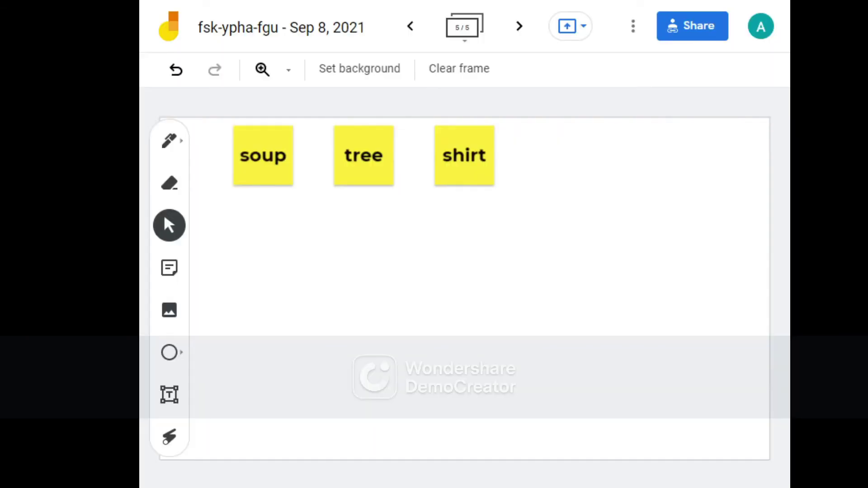
- Stack the tree and shirt notes in a column under soup
mouse_move(363, 156)
left_mouse_down()
mouse_move(355, 184)
mouse_move(248, 255)
mouse_move(249, 245)
left_mouse_up()
left_click(464, 156)
mouse_move(464, 155)
left_mouse_down()
mouse_move(416, 305)
mouse_move(306, 420)
mouse_move(245, 303)
mouse_move(263, 331)
left_mouse_up()
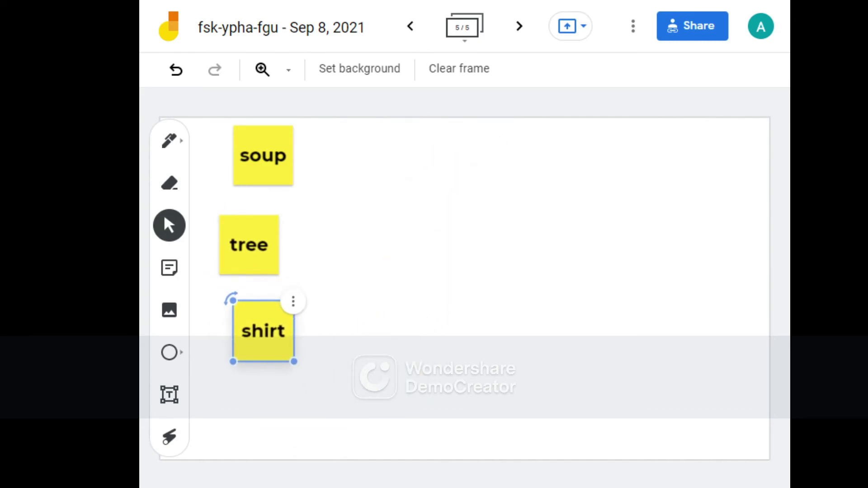
left_click_drag(249, 245, 276, 242)
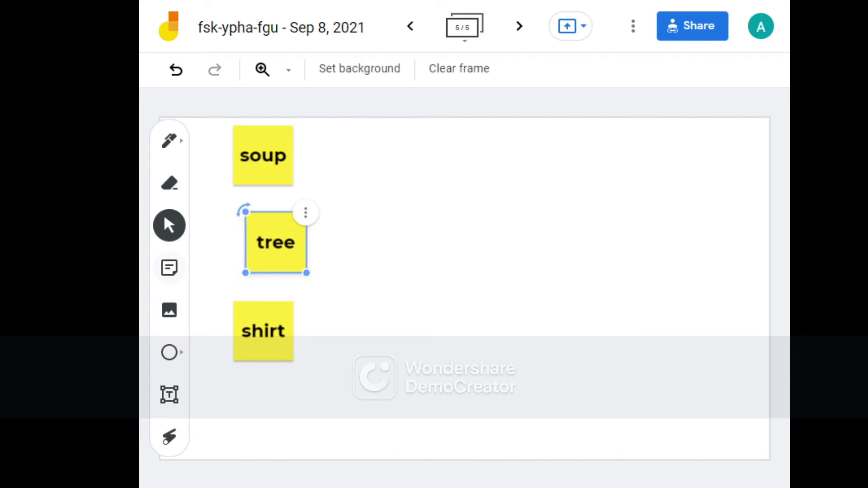
- Add plants, food and clothes sticky notes, discarding the extra empty note
left_click(169, 267)
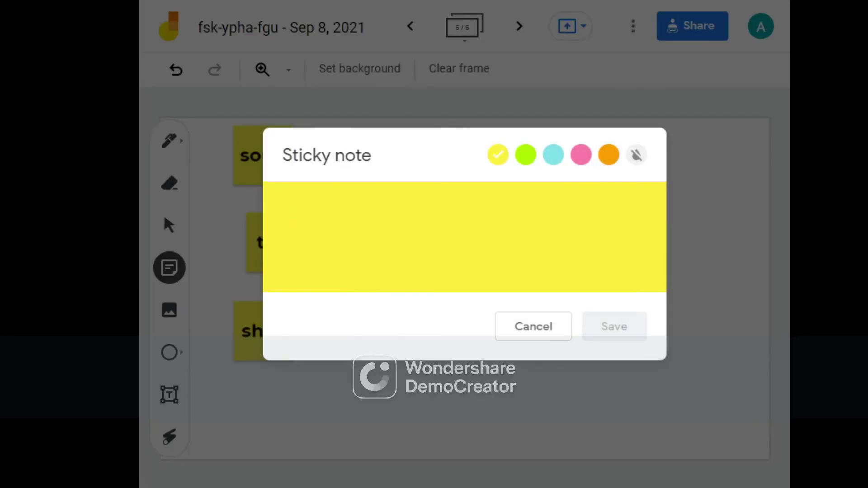
type("plan")
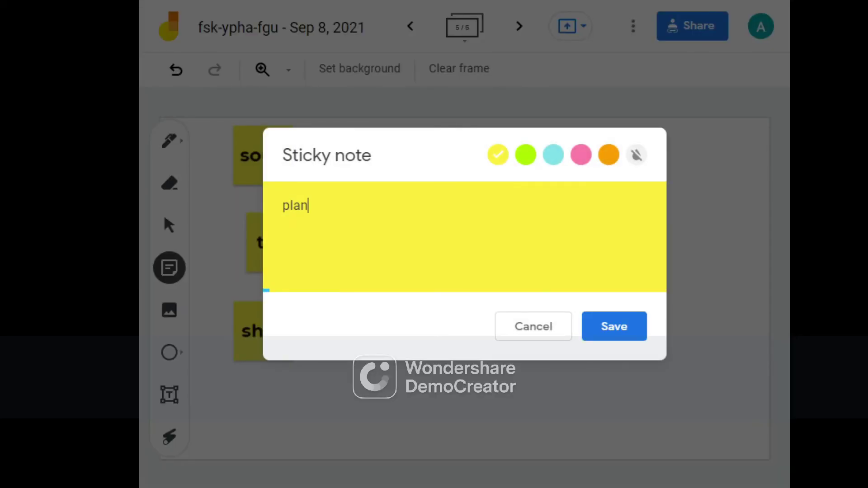
type("ts")
key("ctrl+Return")
type("f")
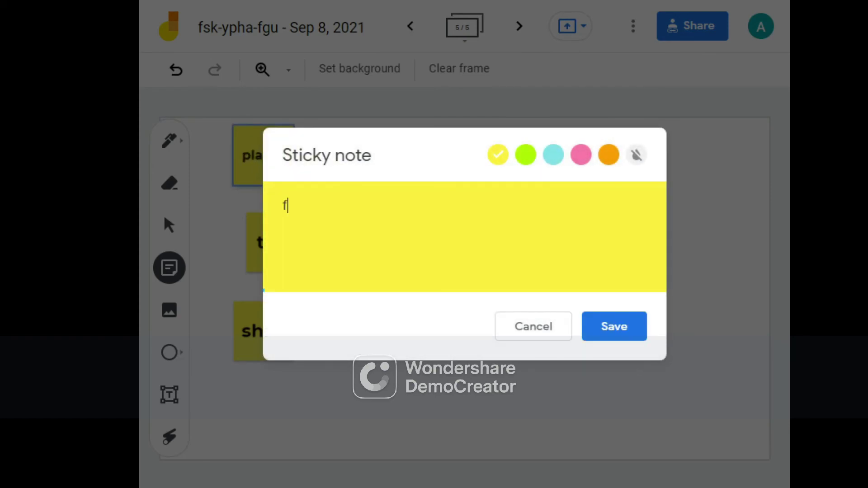
type("ood")
key("ctrl+Return")
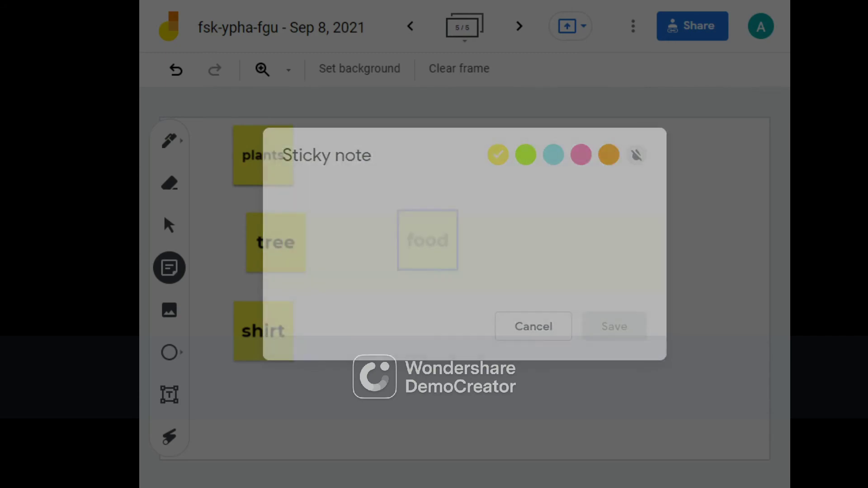
type("cloth")
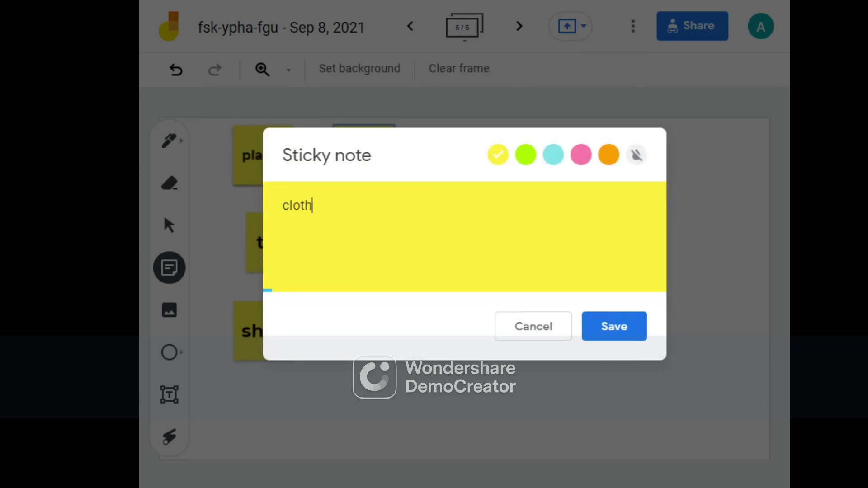
type("es")
key("ctrl+Return")
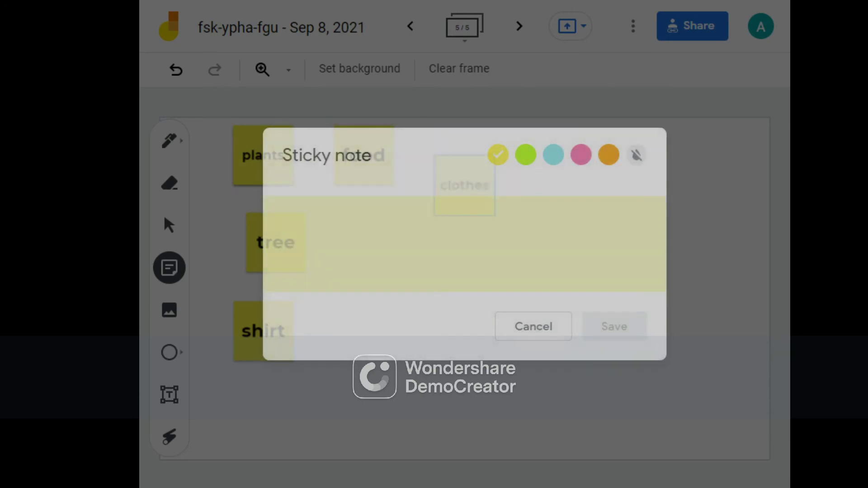
left_click(534, 326)
- Move the plants and food notes into the right-hand column
mouse_move(264, 155)
left_mouse_down()
mouse_move(417, 240)
mouse_move(389, 243)
mouse_move(468, 248)
left_mouse_up()
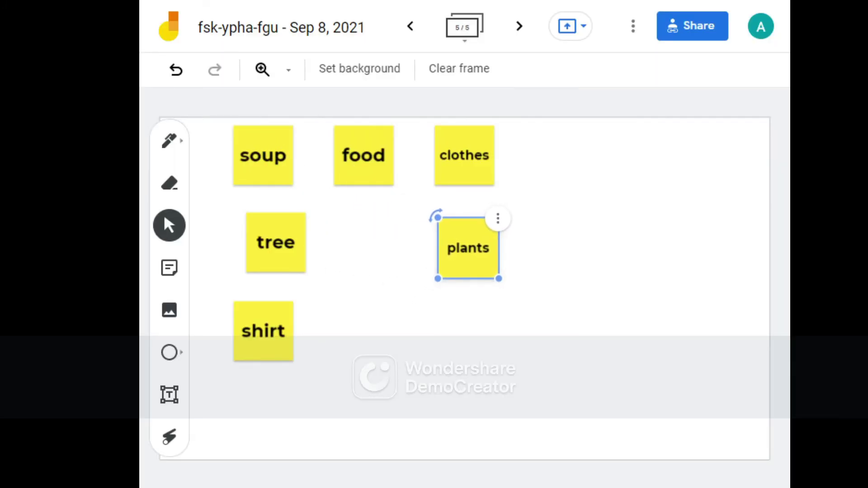
mouse_move(364, 154)
left_mouse_down()
mouse_move(466, 400)
mouse_move(473, 343)
left_mouse_up()
key("Escape")
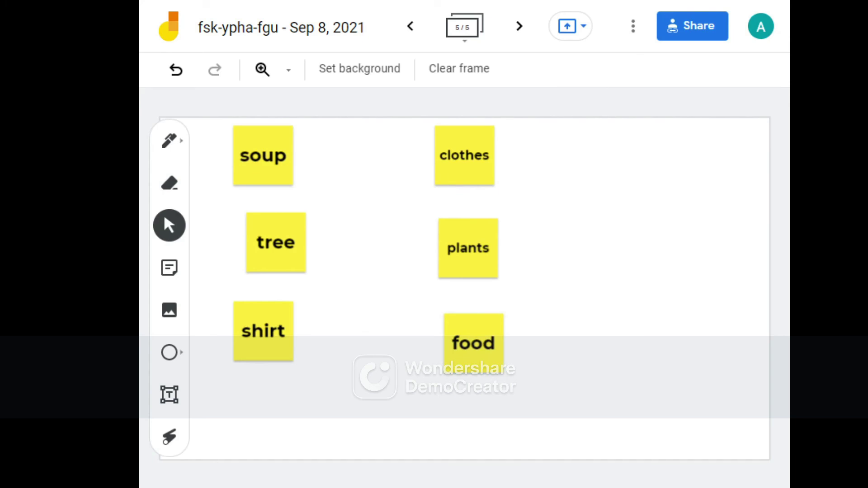
left_click(170, 140)
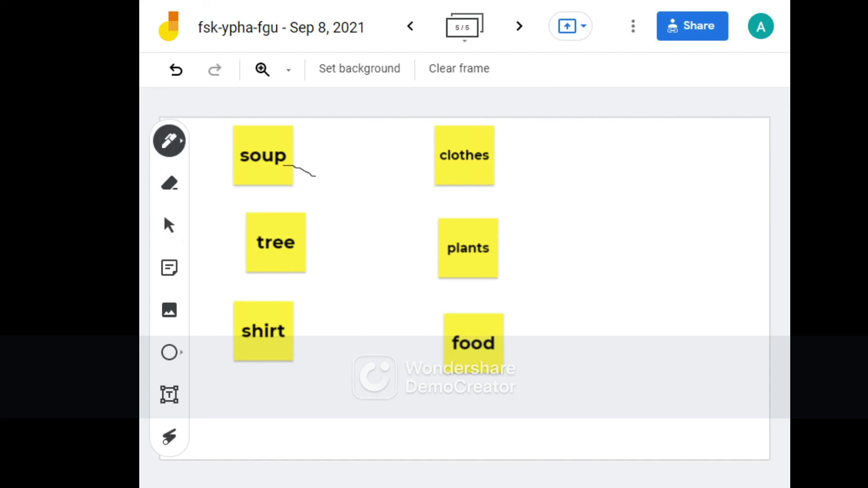
- Draw three pen lines: soup to food, tree to plants, shirt to clothes
left_click_drag(284, 165, 448, 331)
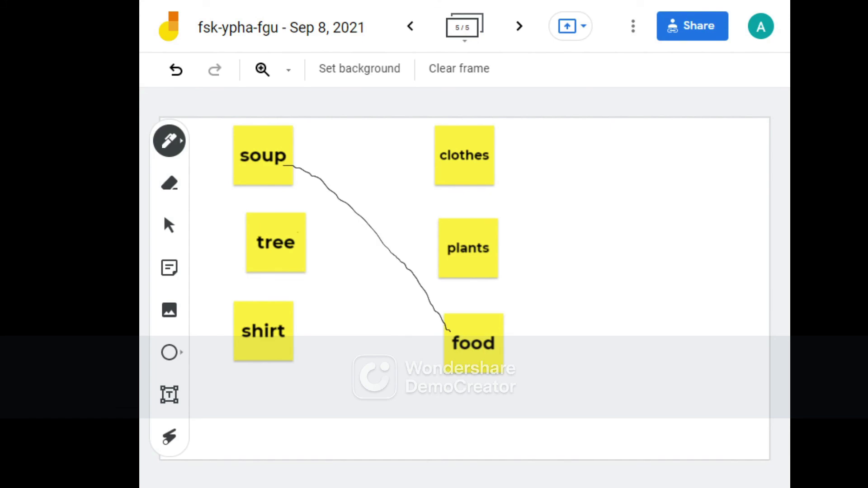
mouse_move(297, 232)
left_mouse_down()
mouse_move(402, 217)
mouse_move(450, 228)
left_mouse_up()
left_click_drag(285, 329, 444, 148)
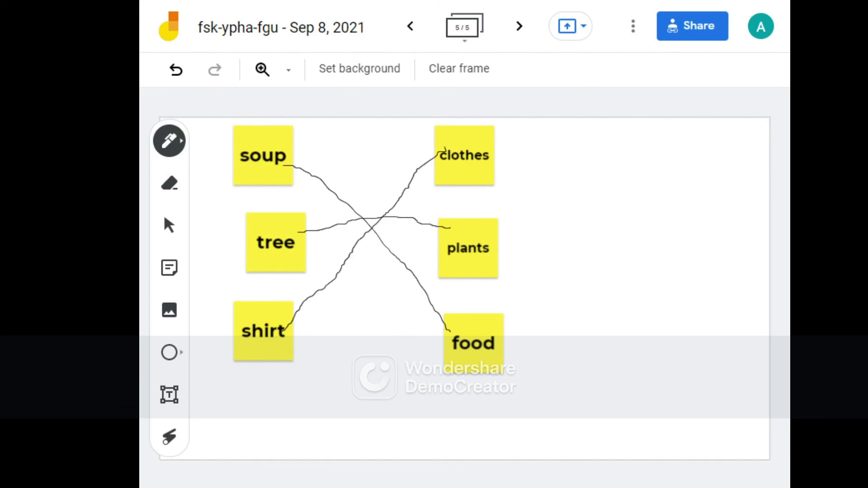